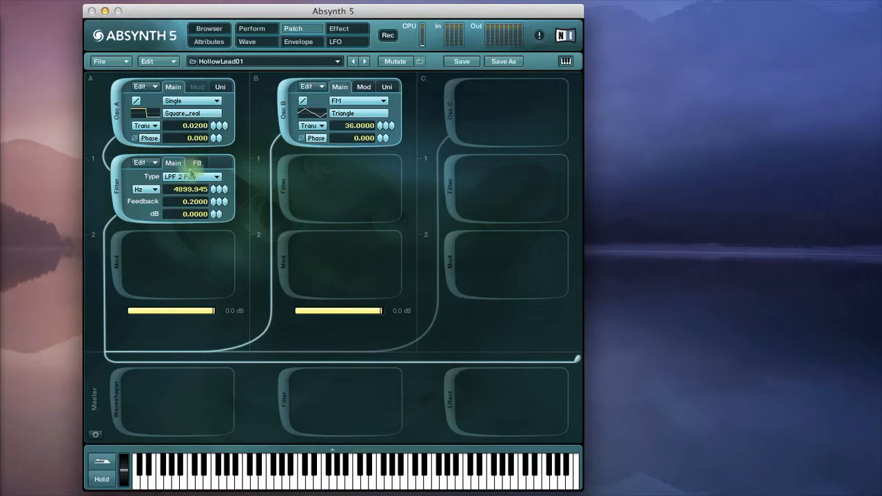
View oscillator B's modulator settings and open the note scaling settings of the Perform page.
{"action": "left_click_drag", "start_coordinate": [194, 124], "coordinate": [191, 129]}
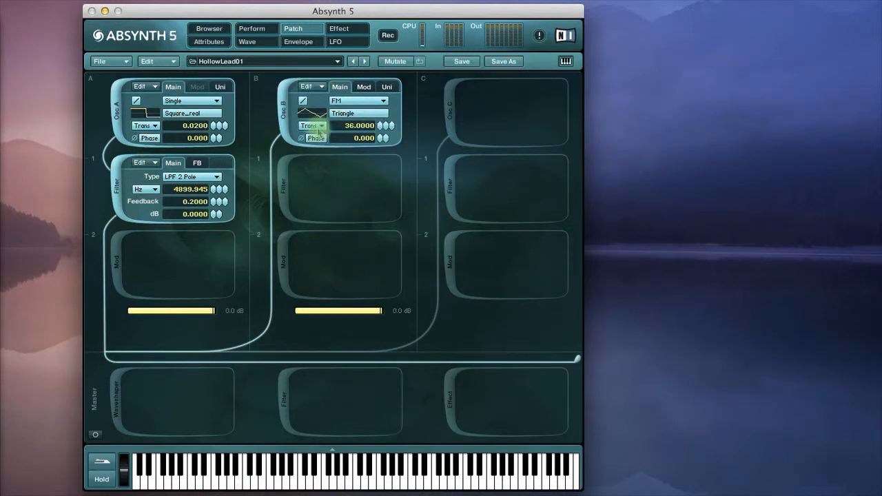
{"action": "left_click", "coordinate": [363, 86]}
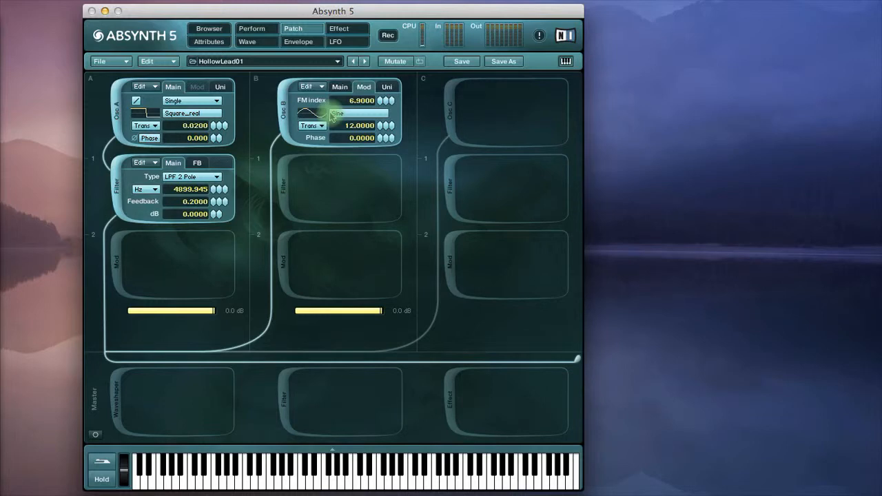
{"action": "left_click", "coordinate": [259, 30]}
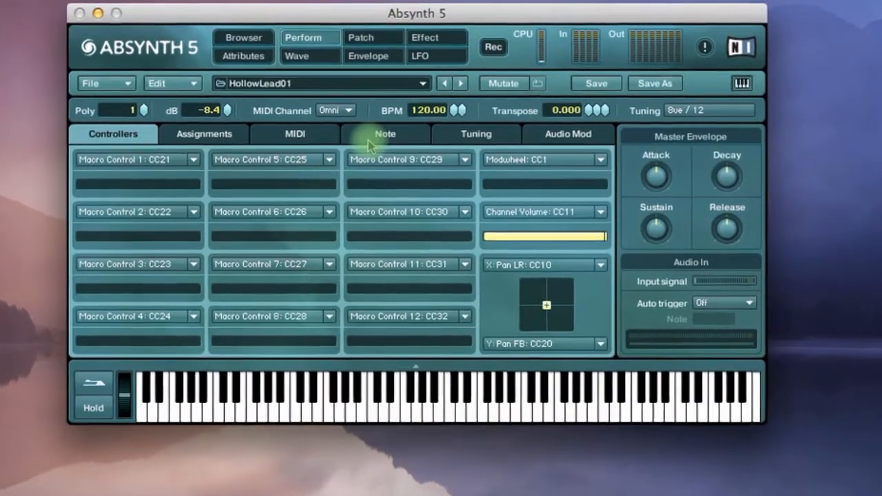
{"action": "left_click", "coordinate": [376, 132]}
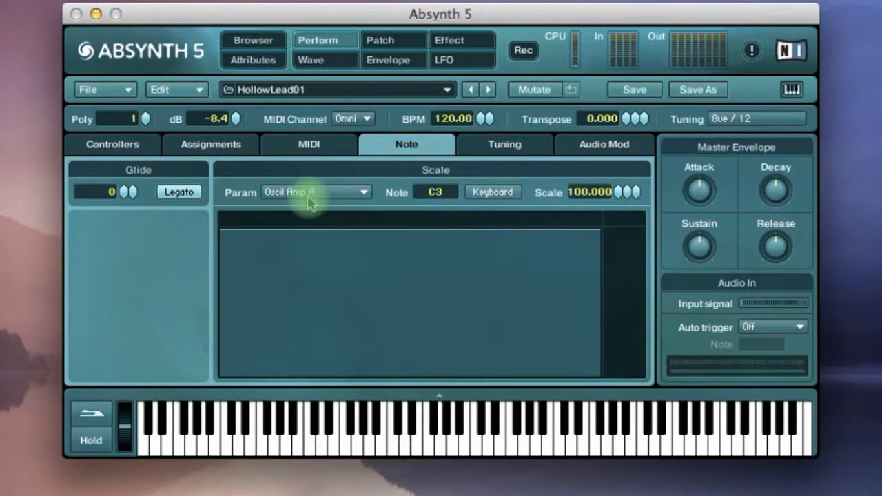
Try a rising note-scaling curve for Oscil Amp A across most of the keyboard, and reset all notes to 100.
{"action": "mouse_move", "coordinate": [265, 270]}
{"action": "left_mouse_down"}
{"action": "mouse_move", "coordinate": [351, 296]}
{"action": "mouse_move", "coordinate": [506, 277]}
{"action": "left_mouse_up"}
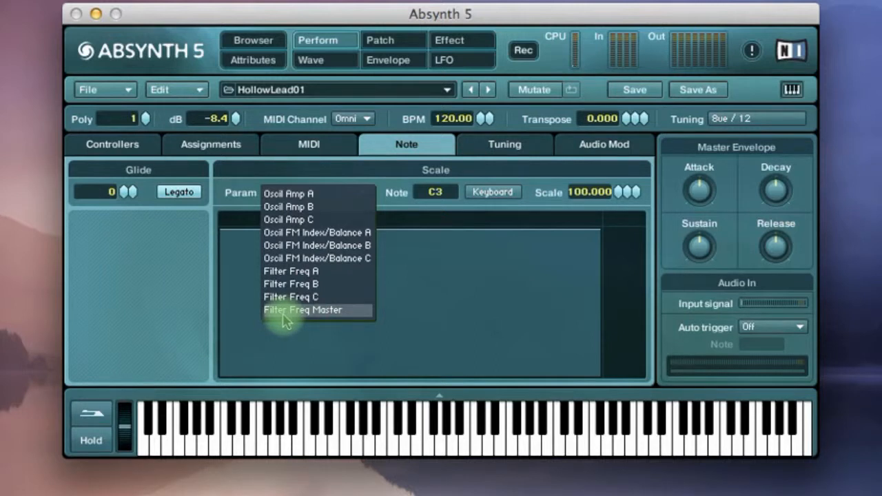
{"action": "left_click", "coordinate": [203, 276]}
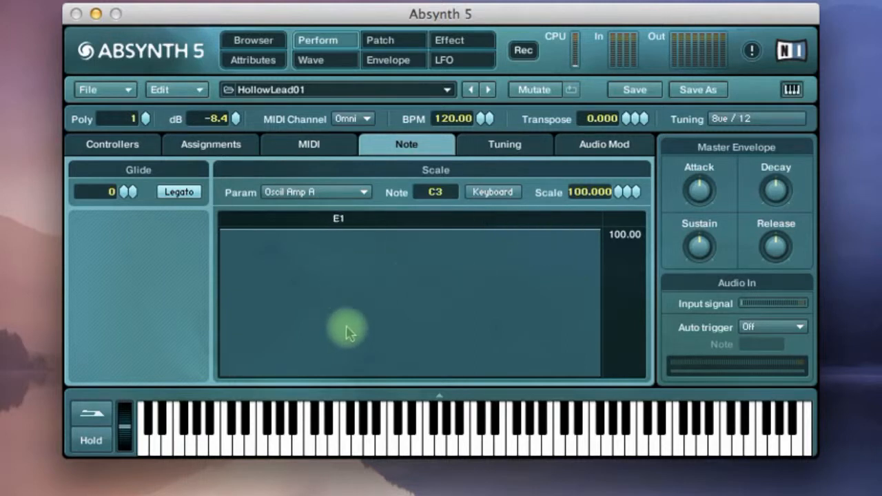
{"action": "left_click_drag", "start_coordinate": [272, 284], "coordinate": [578, 259]}
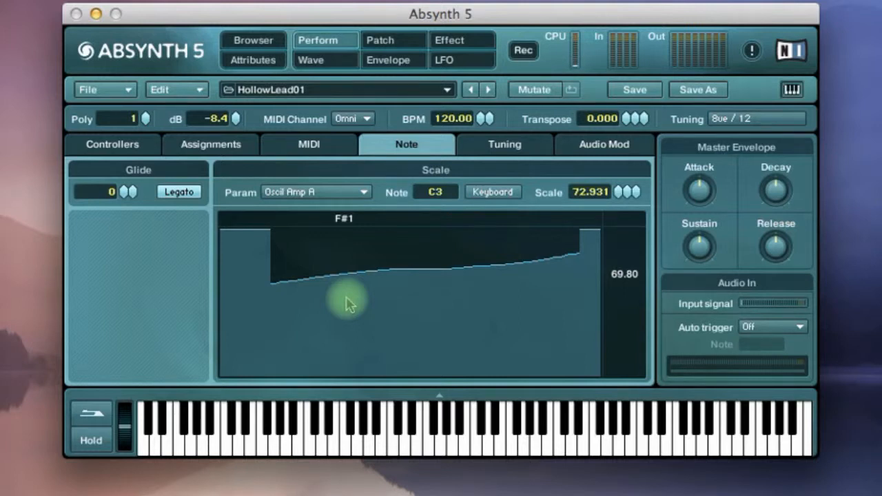
{"action": "mouse_move", "coordinate": [347, 298]}
{"action": "left_mouse_down"}
{"action": "mouse_move", "coordinate": [456, 290]}
{"action": "mouse_move", "coordinate": [361, 261]}
{"action": "mouse_move", "coordinate": [327, 274]}
{"action": "mouse_move", "coordinate": [553, 238]}
{"action": "mouse_move", "coordinate": [569, 220]}
{"action": "mouse_move", "coordinate": [370, 213]}
{"action": "mouse_move", "coordinate": [242, 222]}
{"action": "left_mouse_up"}
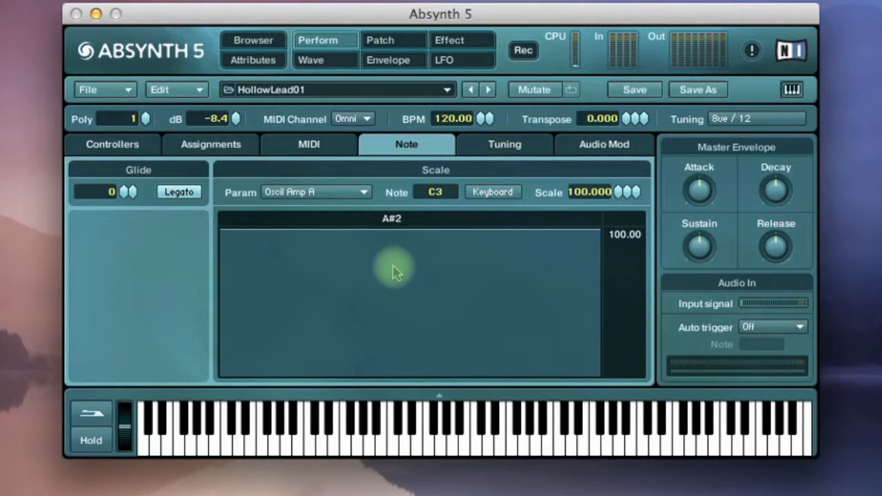
{"action": "mouse_move", "coordinate": [432, 269]}
{"action": "left_mouse_down"}
{"action": "mouse_move", "coordinate": [368, 292]}
{"action": "mouse_move", "coordinate": [404, 205]}
{"action": "mouse_move", "coordinate": [294, 215]}
{"action": "left_mouse_up"}
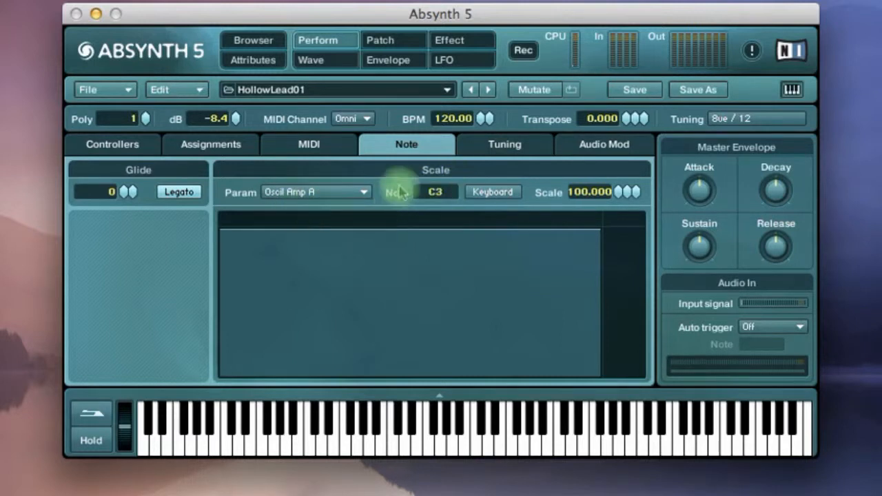
Enable selecting the note from the keyboard, and reduce Oscil Amp A's scale slightly at C1 and to 64 at C4.
{"action": "left_click_drag", "start_coordinate": [436, 191], "coordinate": [444, 158]}
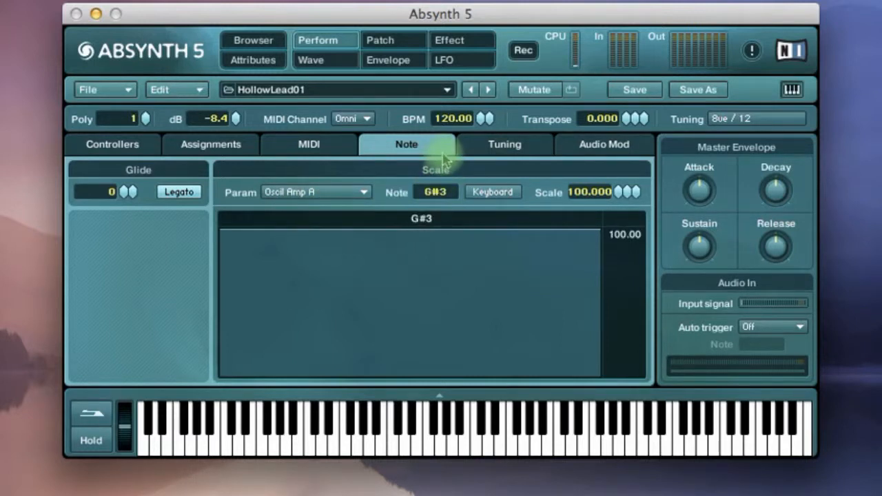
{"action": "left_click_drag", "start_coordinate": [620, 203], "coordinate": [626, 177]}
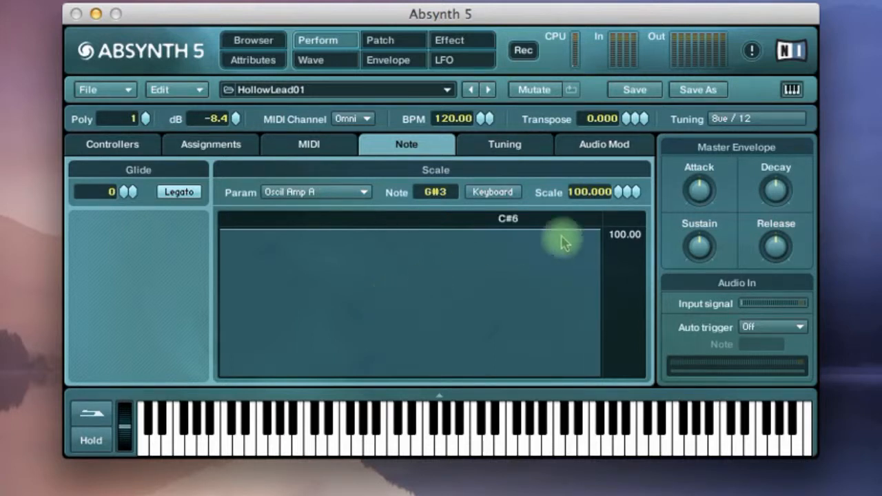
{"action": "left_click", "coordinate": [478, 193]}
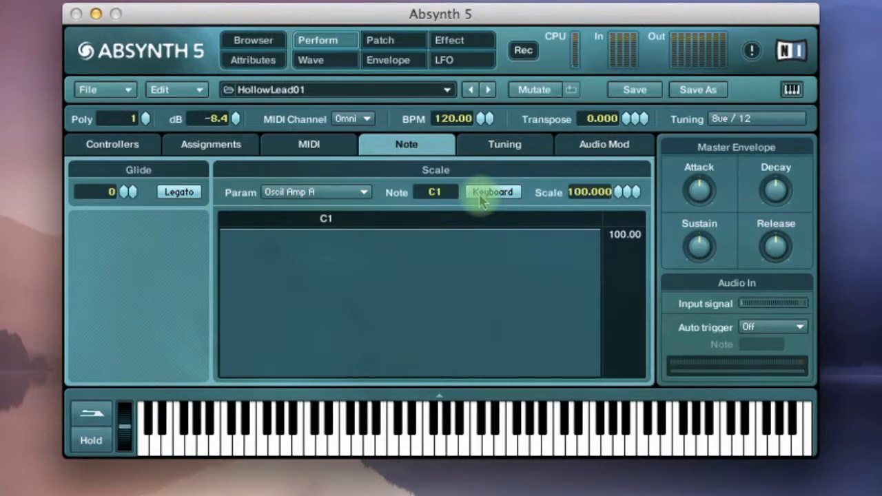
{"action": "left_click_drag", "start_coordinate": [613, 194], "coordinate": [618, 216]}
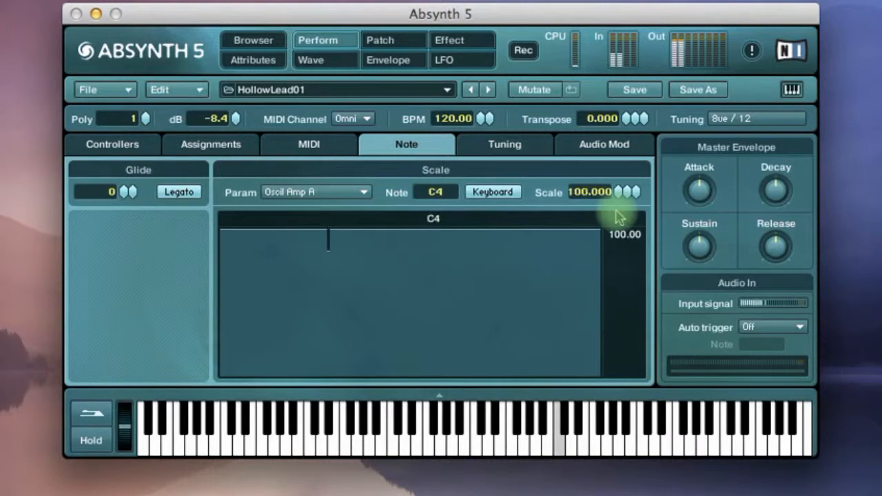
{"action": "left_click_drag", "start_coordinate": [618, 194], "coordinate": [615, 236]}
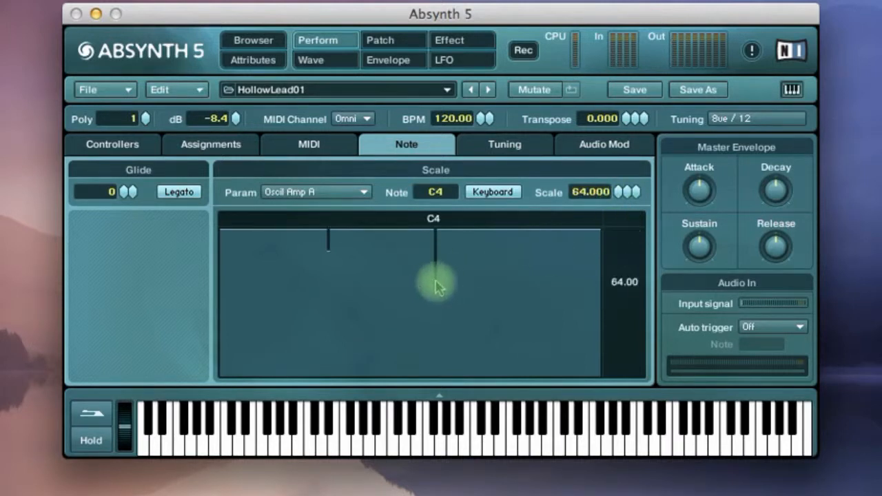
Scale Oscil Amp A down to 0 for all notes from C1 to C4.
{"action": "left_click_drag", "start_coordinate": [435, 282], "coordinate": [431, 309]}
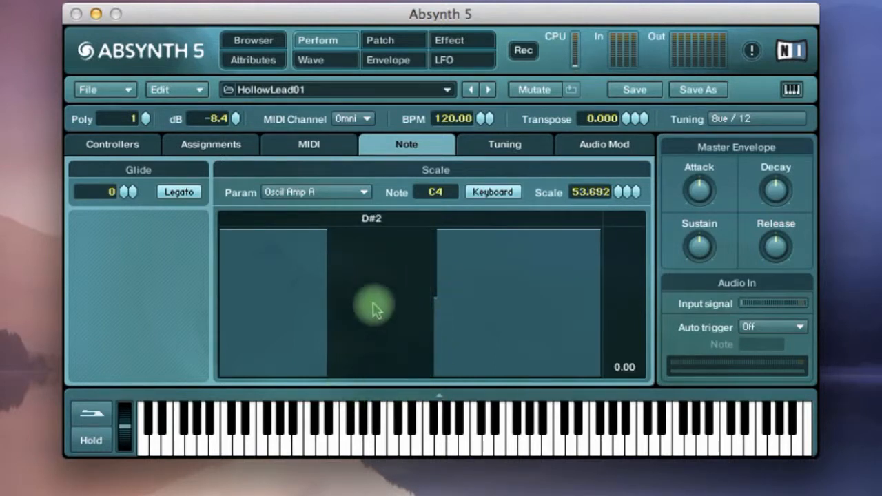
{"action": "left_click_drag", "start_coordinate": [423, 305], "coordinate": [429, 383]}
{"action": "left_click_drag", "start_coordinate": [426, 402], "coordinate": [436, 405]}
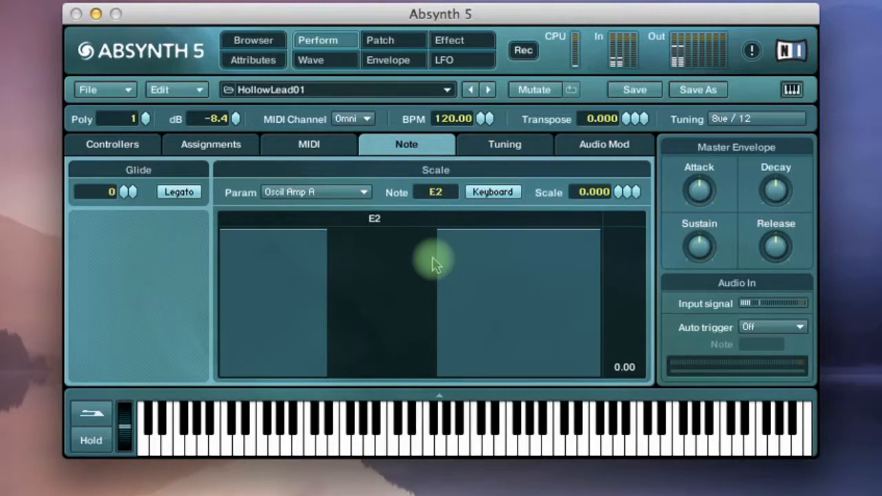
Switch off oscillator B in the patch, and reset the Oscil Amp A note scaling to 100 for all notes.
{"action": "left_click", "coordinate": [381, 41]}
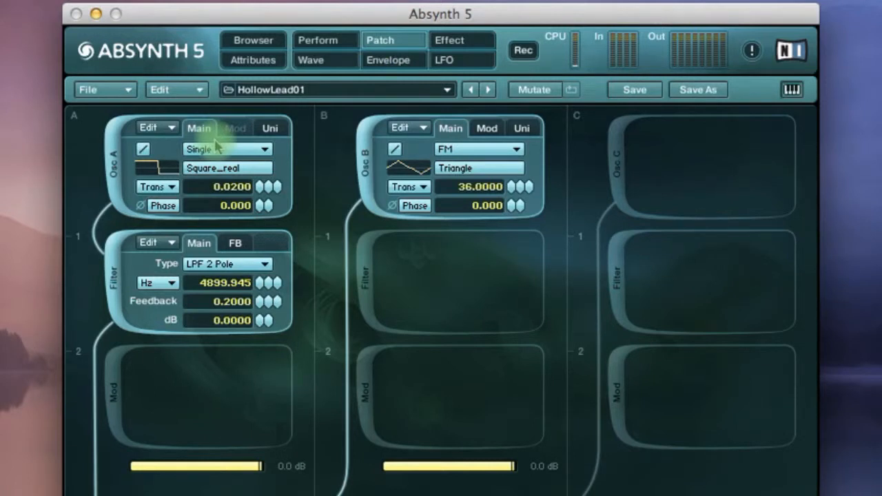
{"action": "left_click", "coordinate": [367, 169]}
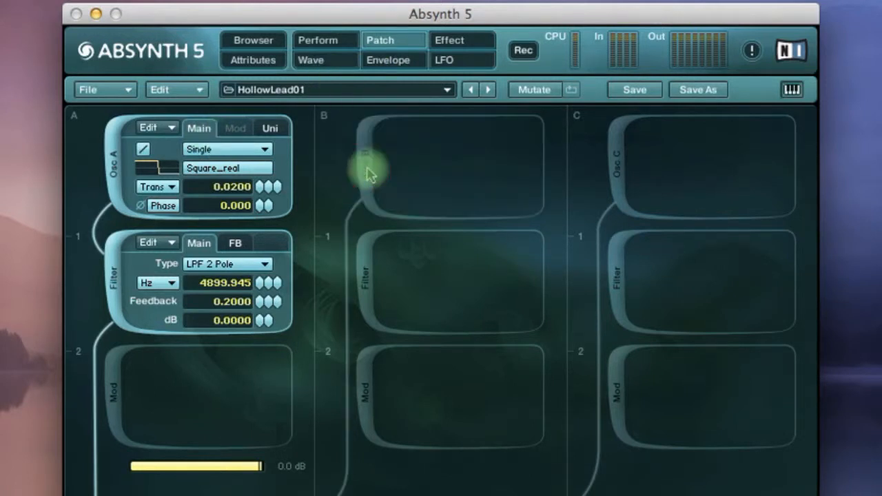
{"action": "left_click", "coordinate": [334, 43]}
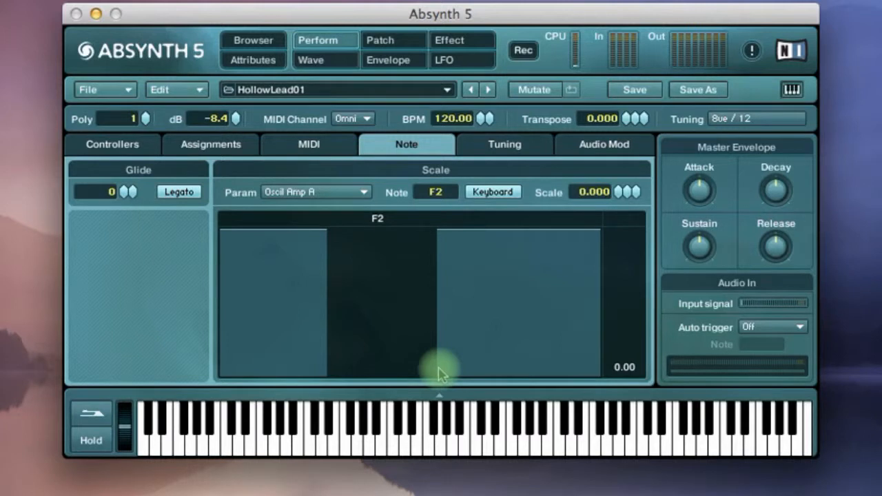
{"action": "left_click_drag", "start_coordinate": [438, 372], "coordinate": [468, 212]}
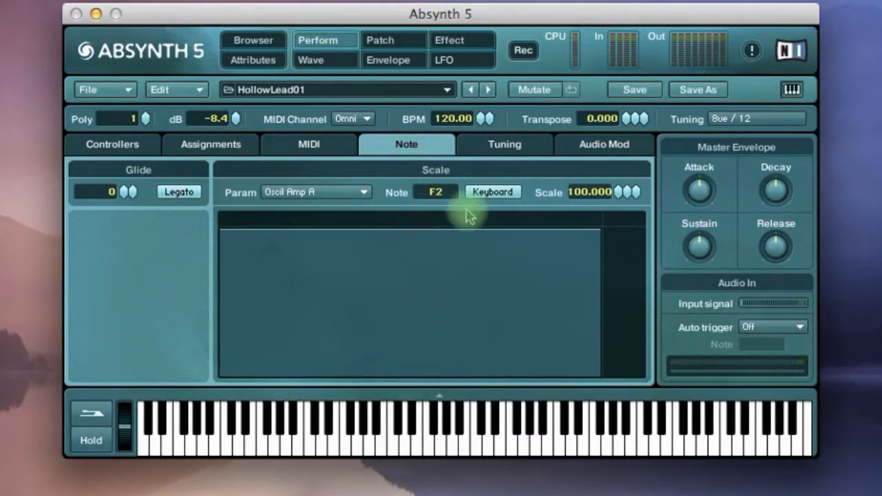
Choose Oscil FM Index/Balance B as the parameter to scale, and switch oscillator B back on in the patch.
{"action": "left_click", "coordinate": [334, 192]}
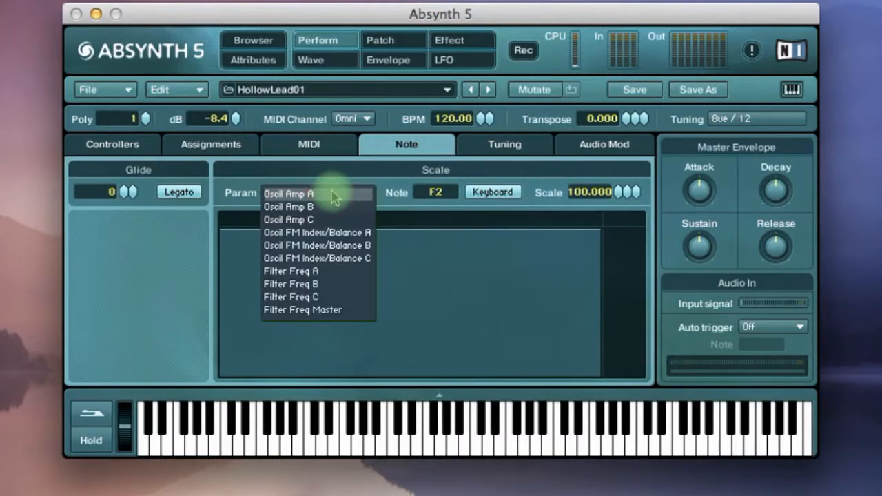
{"action": "left_click", "coordinate": [303, 247]}
{"action": "left_click", "coordinate": [380, 42]}
{"action": "left_click", "coordinate": [366, 152]}
{"action": "left_click", "coordinate": [317, 40]}
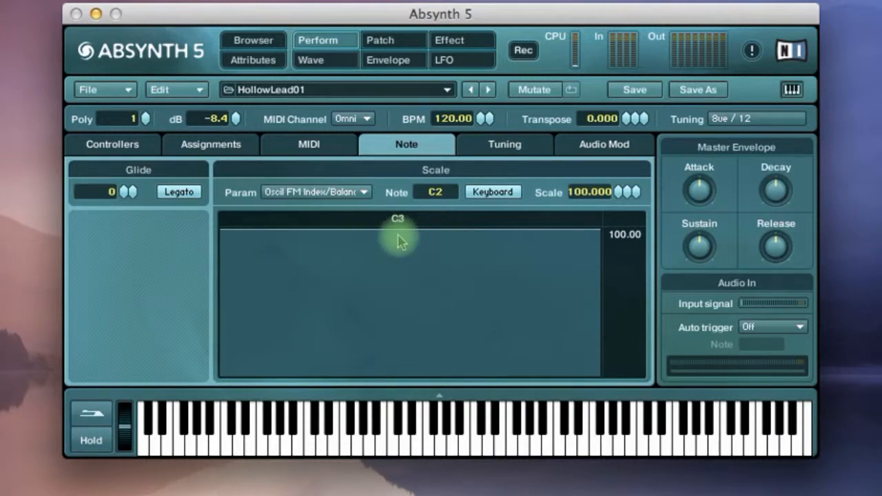
Draw a hump-shaped FM Index/Balance B scaling that falls to 0 from C3 down to C1 and from C4 up to about C7.
{"action": "mouse_move", "coordinate": [397, 232]}
{"action": "left_mouse_down"}
{"action": "mouse_move", "coordinate": [355, 275]}
{"action": "mouse_move", "coordinate": [347, 321]}
{"action": "mouse_move", "coordinate": [289, 391]}
{"action": "mouse_move", "coordinate": [195, 388]}
{"action": "left_mouse_up"}
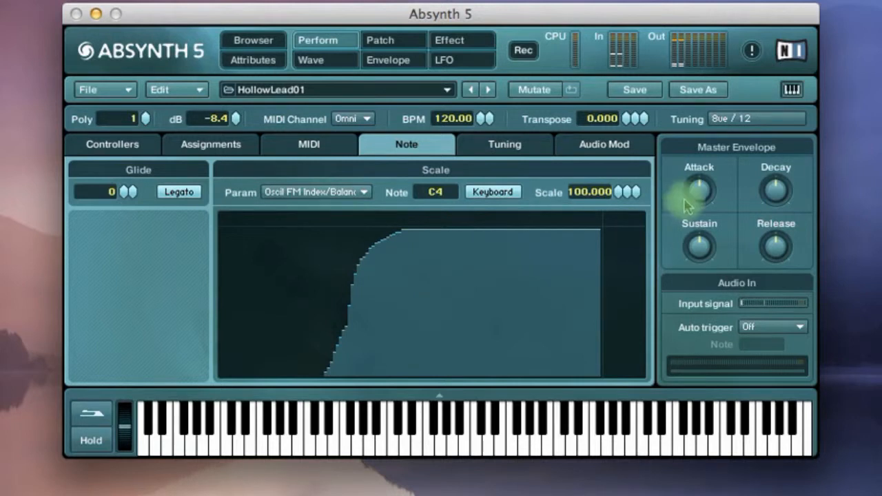
{"action": "left_click_drag", "start_coordinate": [625, 192], "coordinate": [622, 203]}
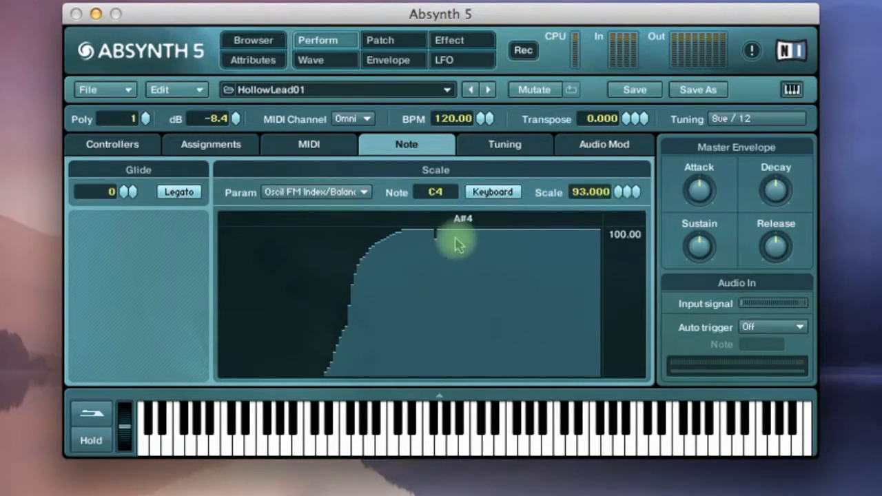
{"action": "mouse_move", "coordinate": [433, 238]}
{"action": "left_mouse_down"}
{"action": "mouse_move", "coordinate": [553, 388]}
{"action": "mouse_move", "coordinate": [663, 413]}
{"action": "left_mouse_up"}
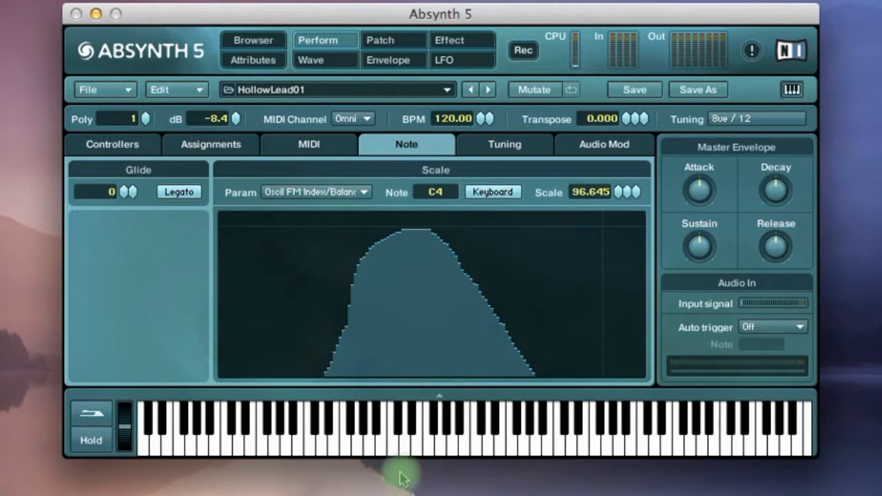
Choose Filter Freq A as the scaled parameter, and set its scale to 82 at C2, 19 at C0 and roughly midway between them at C1.
{"action": "left_click_drag", "start_coordinate": [273, 452], "coordinate": [234, 452]}
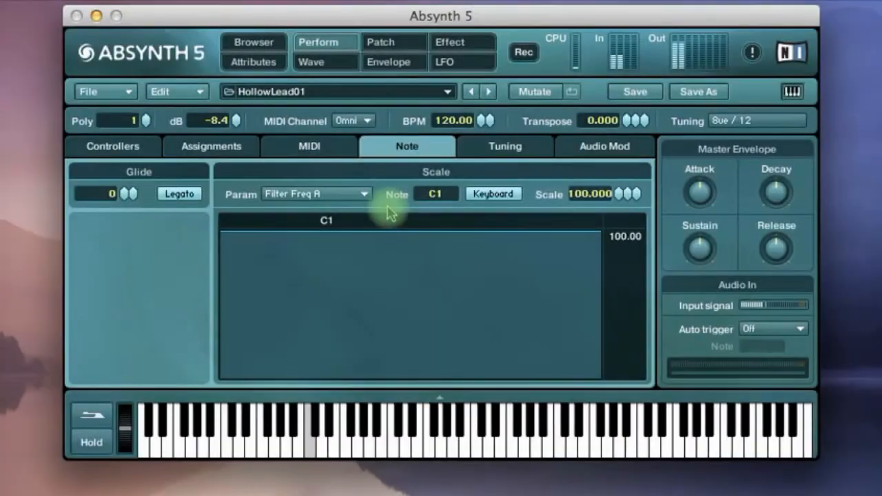
{"action": "left_click", "coordinate": [491, 195]}
{"action": "left_click_drag", "start_coordinate": [622, 191], "coordinate": [632, 309]}
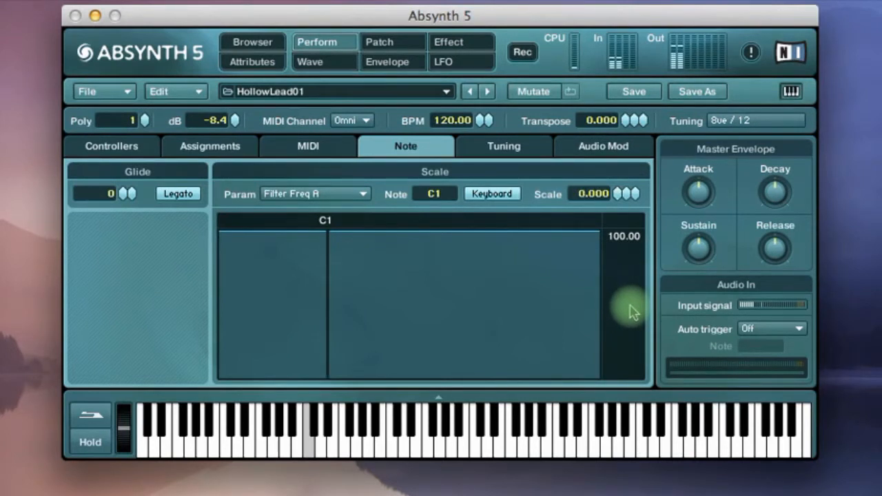
{"action": "left_click_drag", "start_coordinate": [618, 205], "coordinate": [612, 156]}
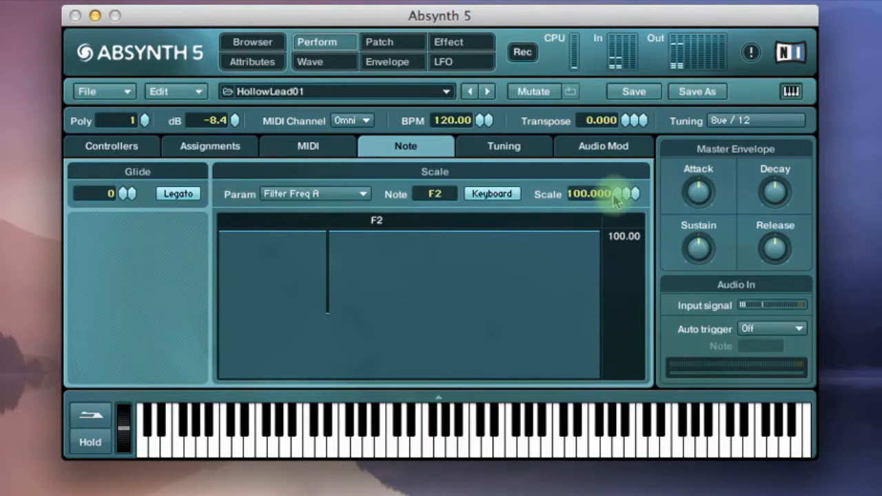
{"action": "left_click_drag", "start_coordinate": [613, 197], "coordinate": [618, 215]}
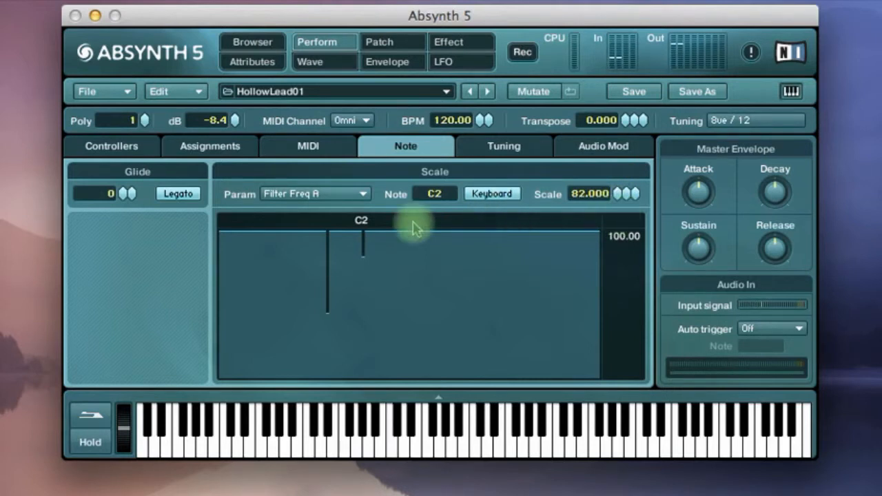
{"action": "left_click_drag", "start_coordinate": [622, 193], "coordinate": [619, 279]}
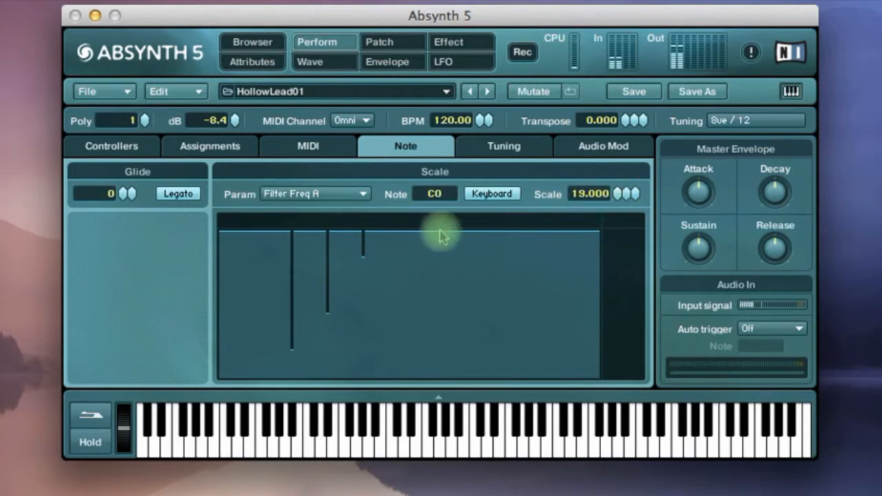
Draw a smooth Filter Freq A scaling curve falling from 100 near C3 through the C2, C1 and C0 values to the lowest notes.
{"action": "mouse_move", "coordinate": [393, 236]}
{"action": "left_mouse_down"}
{"action": "mouse_move", "coordinate": [334, 292]}
{"action": "mouse_move", "coordinate": [289, 357]}
{"action": "mouse_move", "coordinate": [210, 371]}
{"action": "left_mouse_up"}
{"action": "left_click_drag", "start_coordinate": [259, 436], "coordinate": [557, 449]}
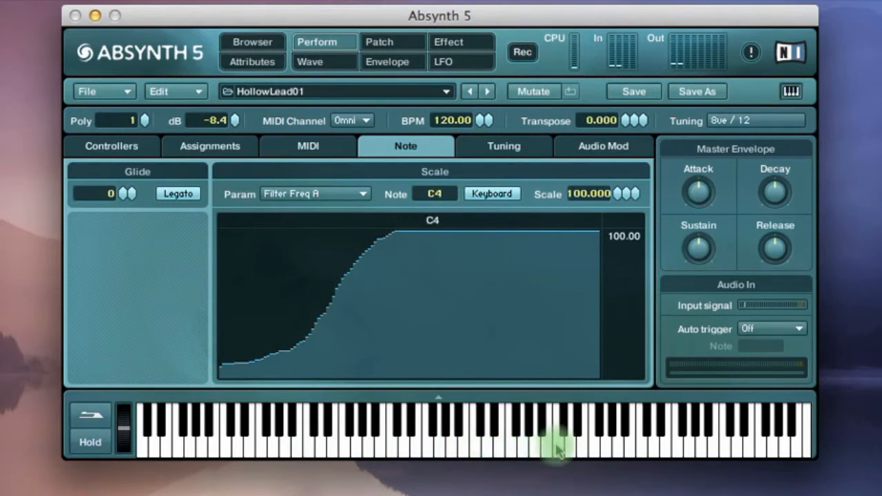